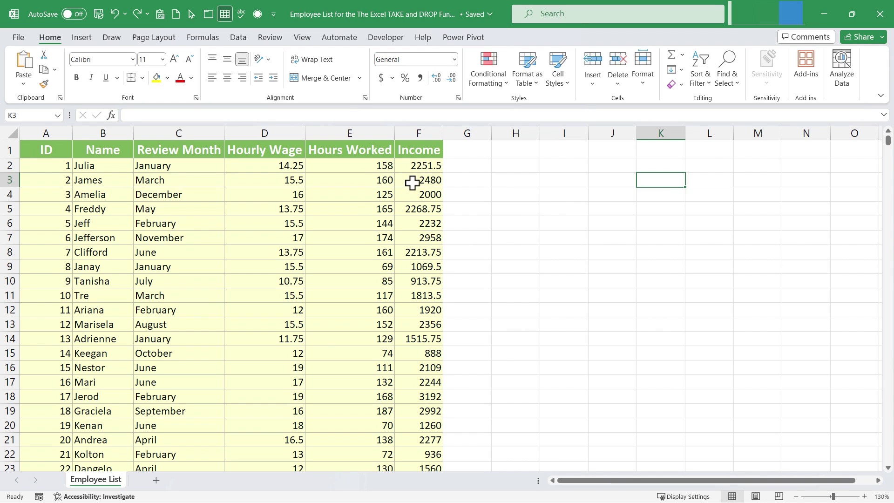
- Sort the employee list by Hours Worked from largest to smallest, 208 at the top
left_click(354, 198)
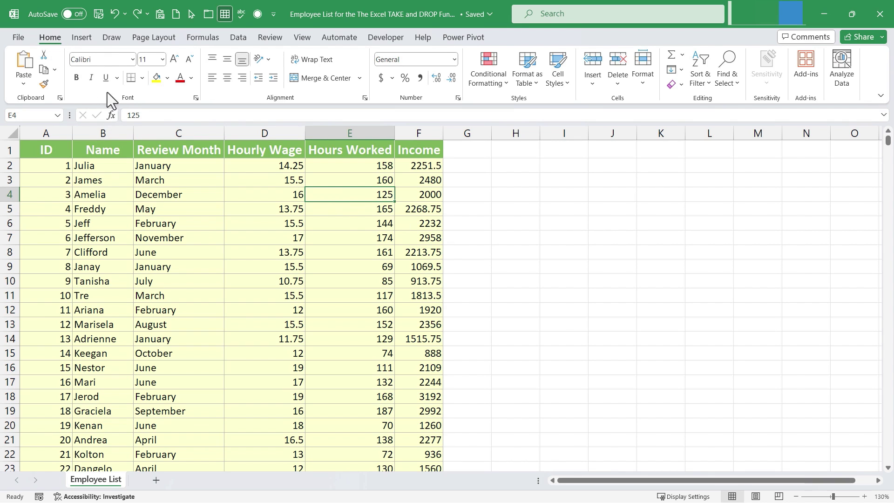
left_click(702, 72)
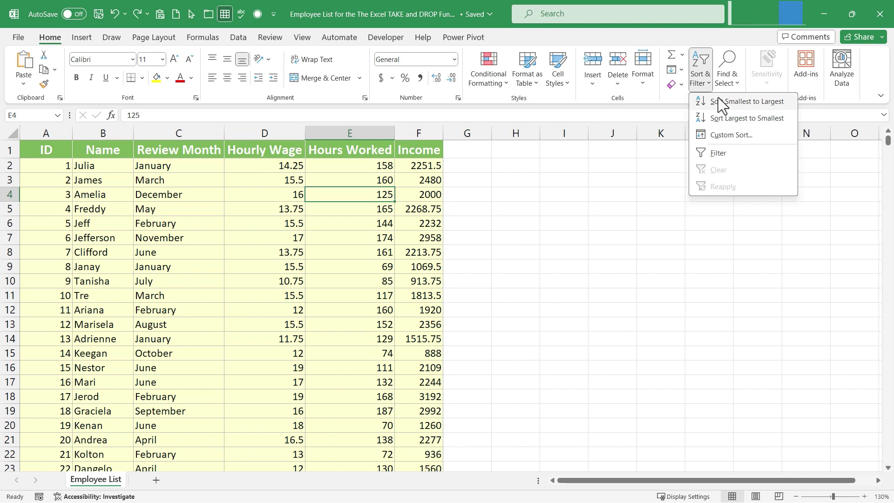
left_click(726, 118)
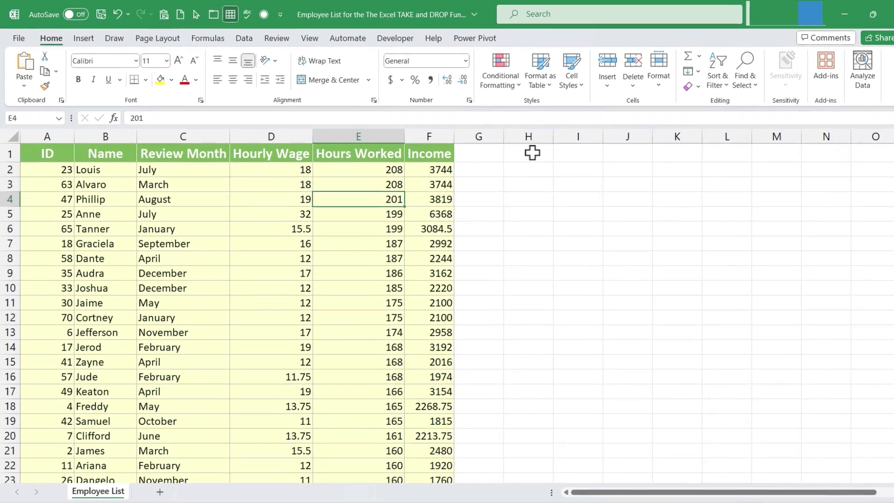
- Enter =TAKE(A1:F71,11) in H1 to spill the headers and top 10 employees into H1:M11
left_click(519, 149)
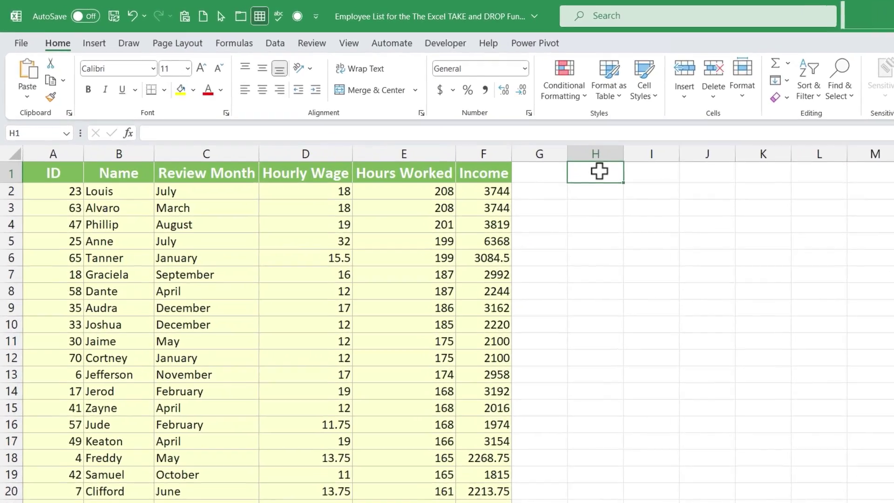
type("=")
type("take")
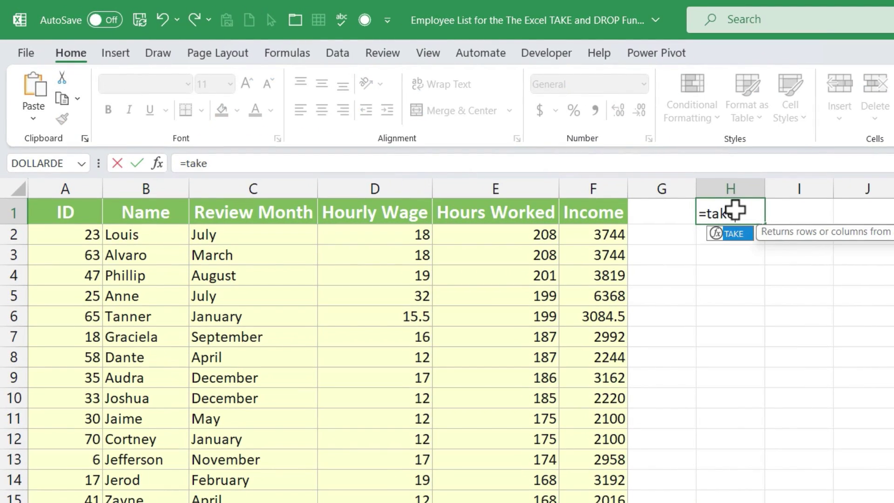
type("(")
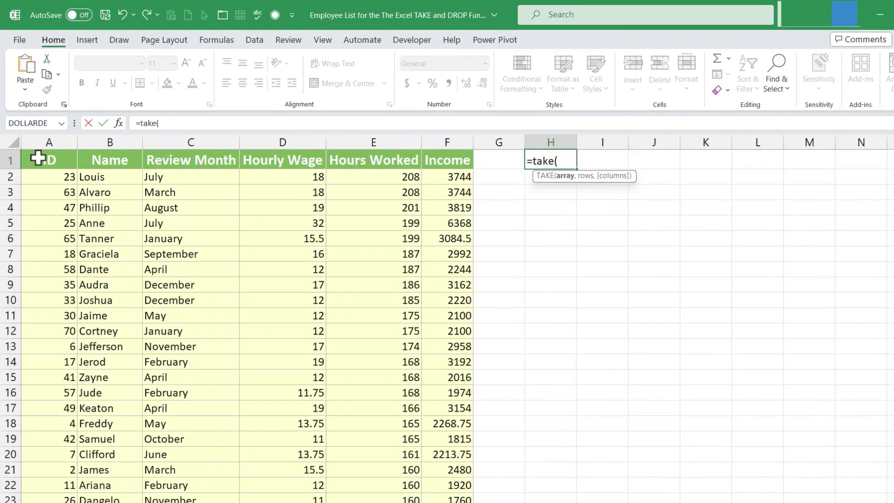
left_click(59, 212)
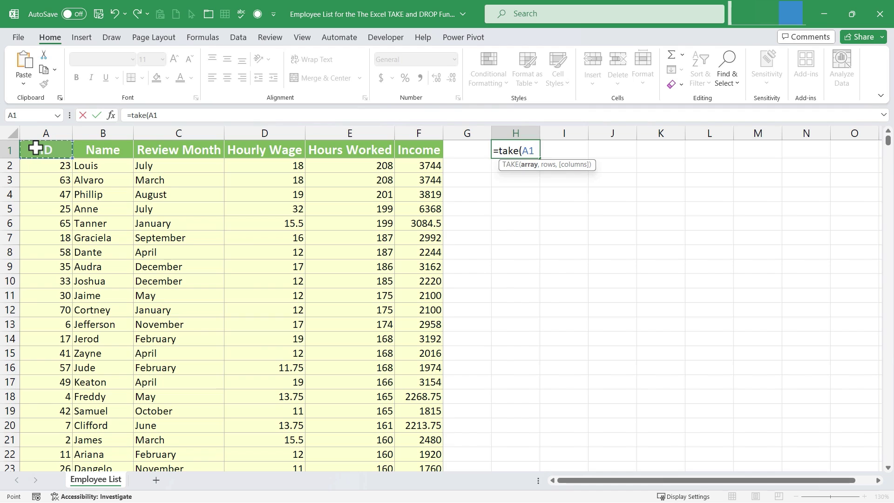
left_click_drag(36, 148, 414, 409)
scroll(418, 322, "up", 2)
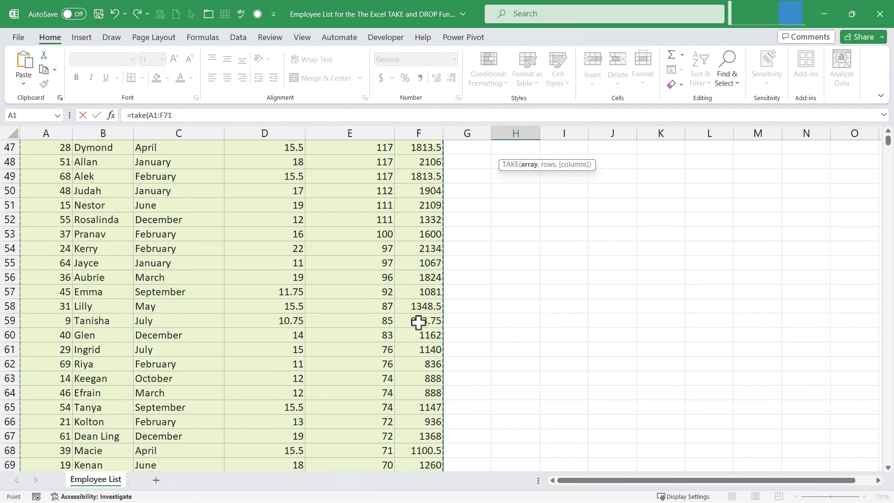
scroll(419, 322, "up", 15)
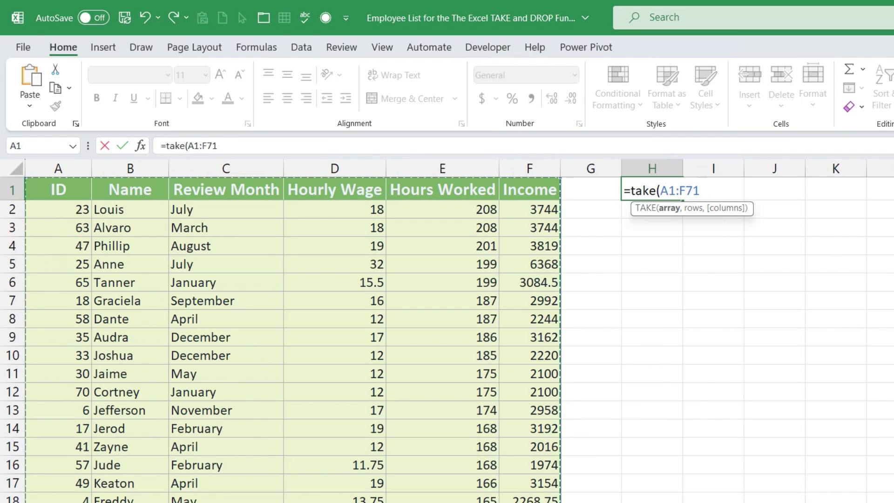
type(",11")
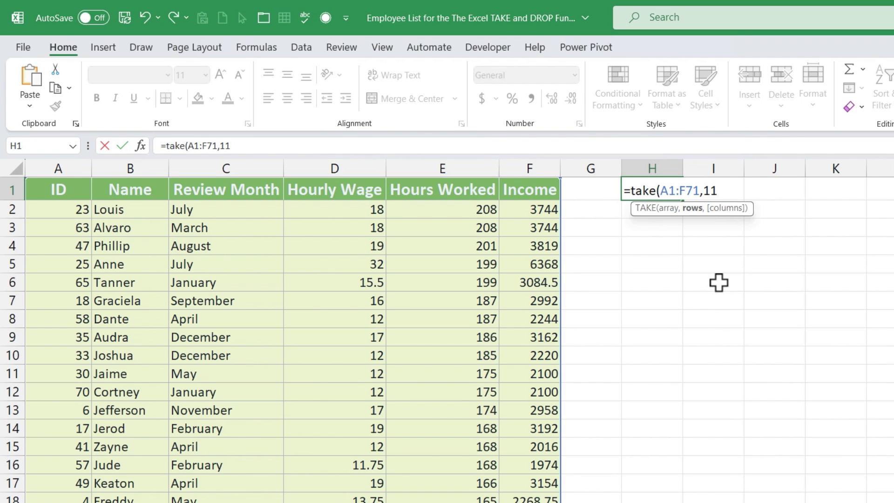
type(")")
key("Return")
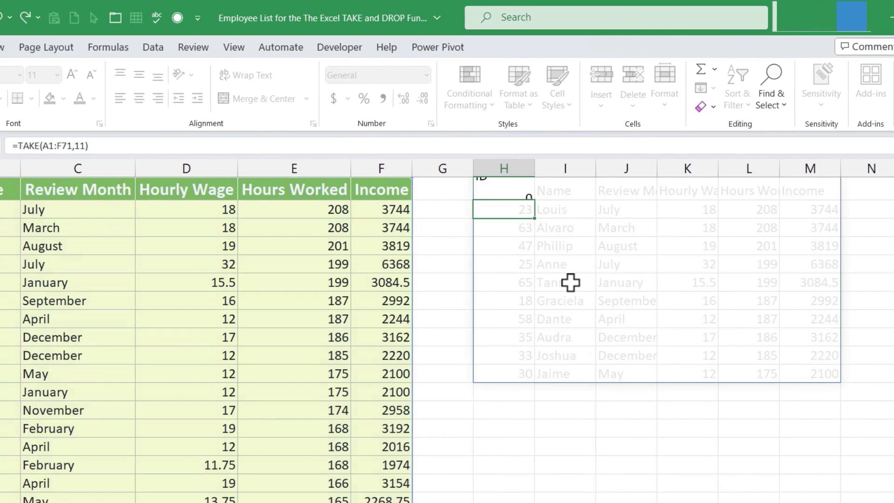
left_click(740, 415)
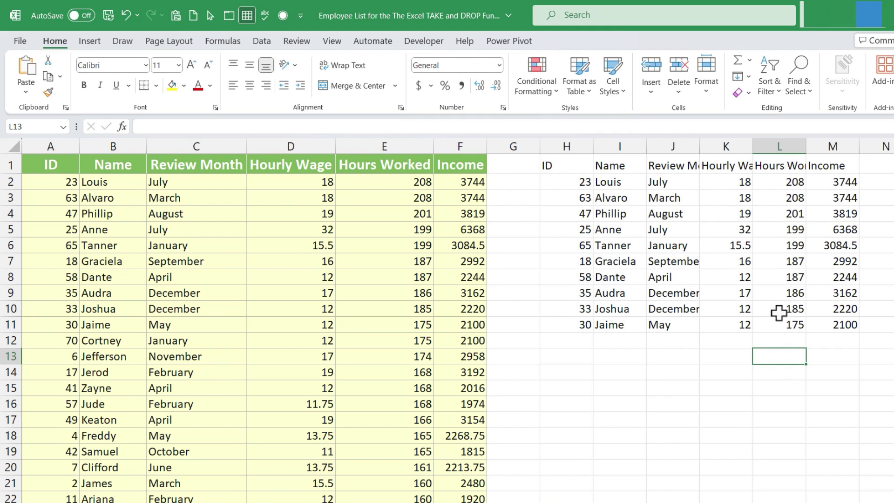
- Enter =TAKE(A1:F71,11,5) in H14, returning the top 10 rows without the Income column
left_click(573, 366)
type("=")
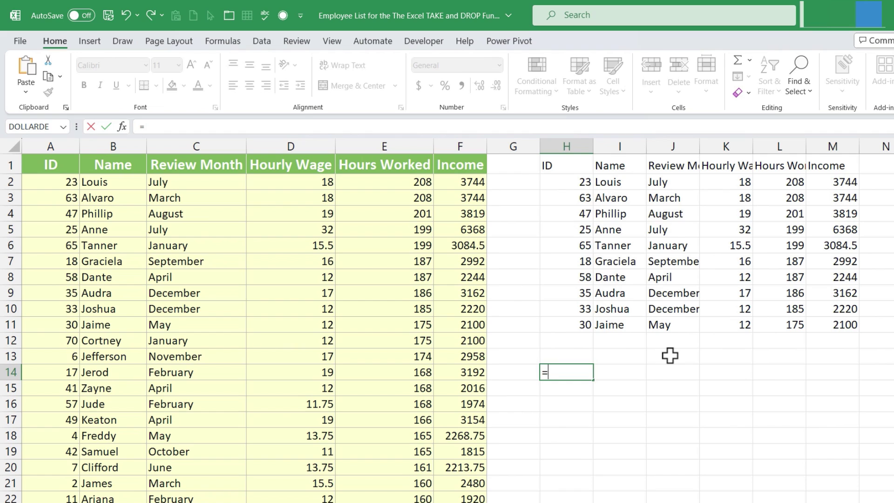
type("take")
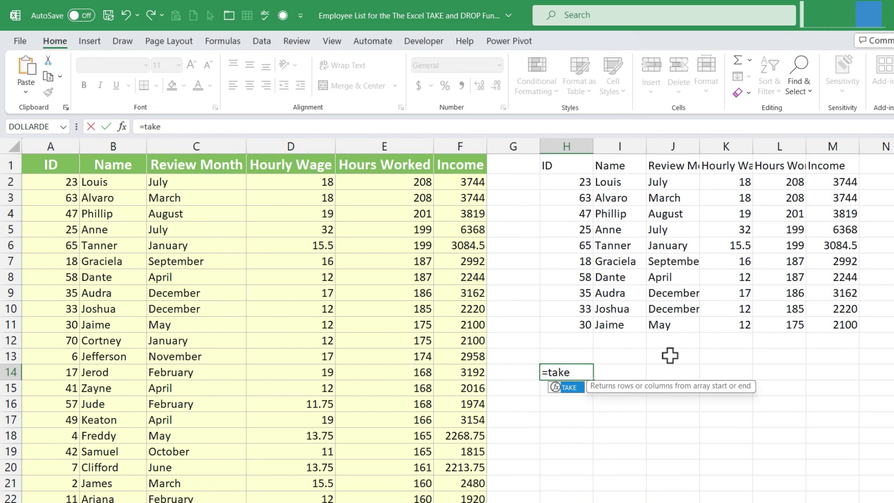
type("(")
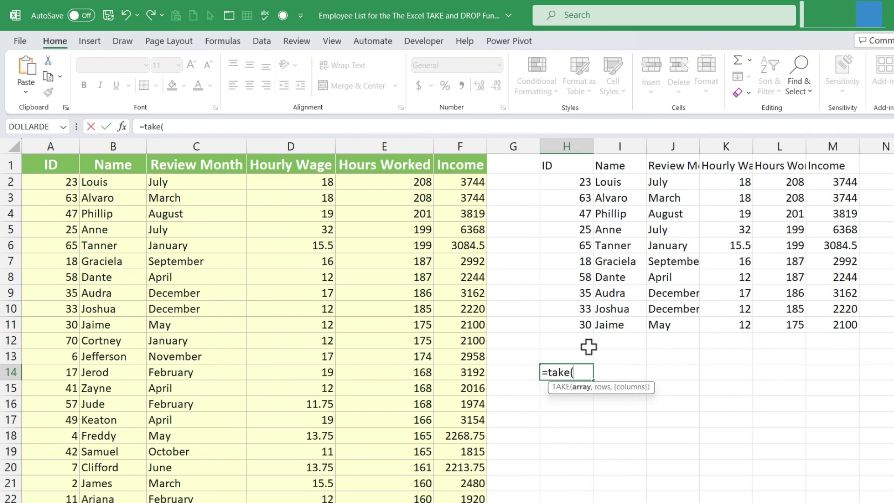
type("a")
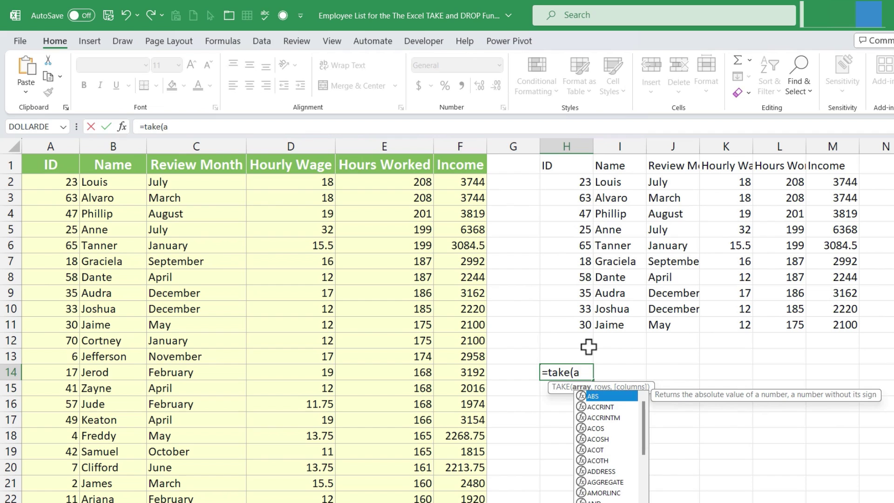
type("1:f")
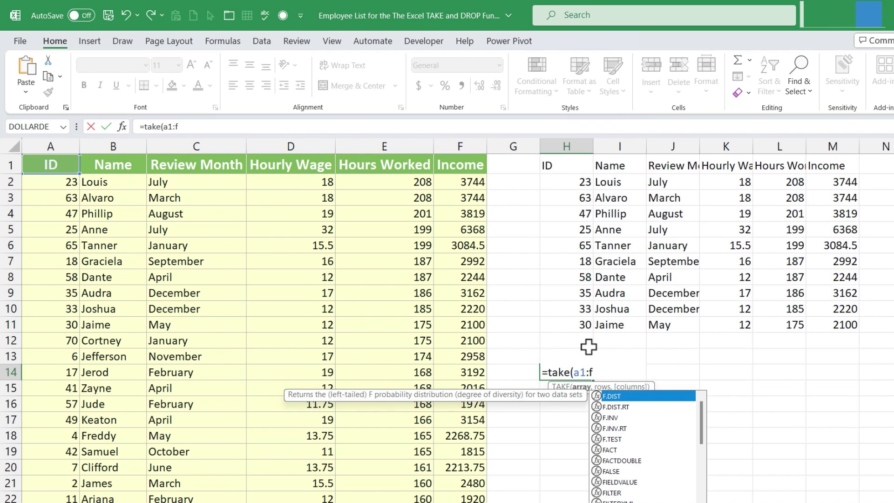
type("71,11")
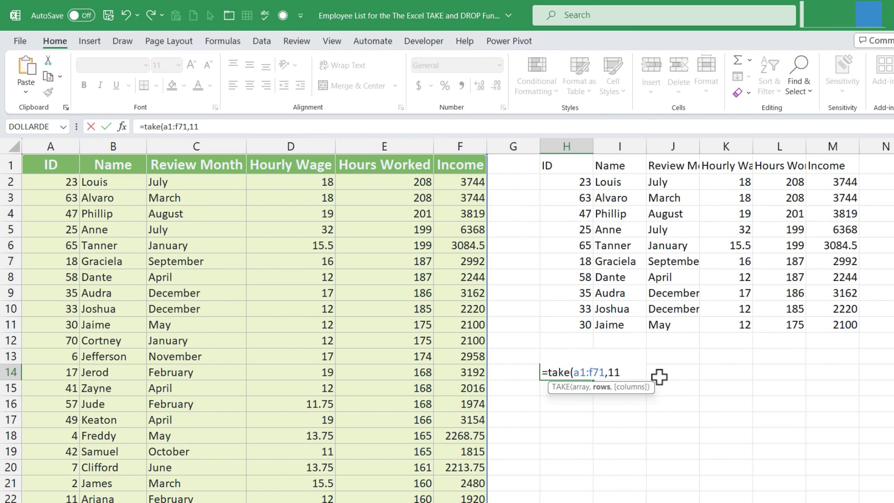
type(",5")
key("Return")
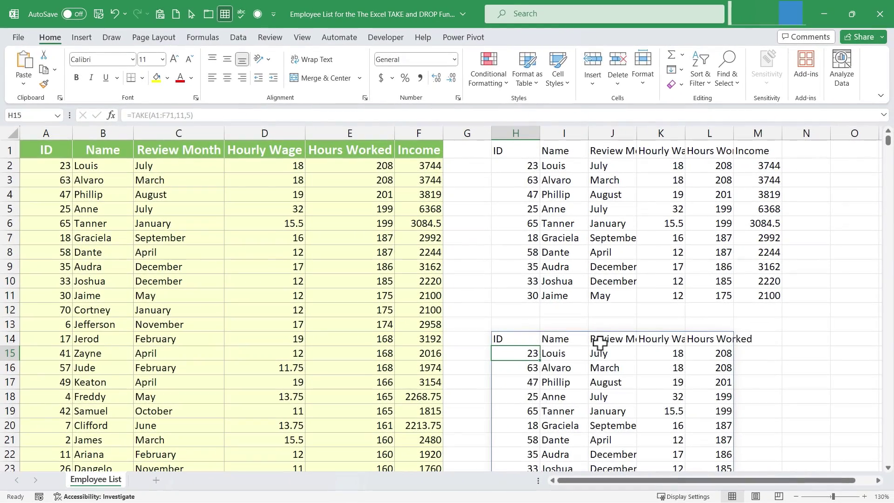
scroll(603, 345, "down", 2)
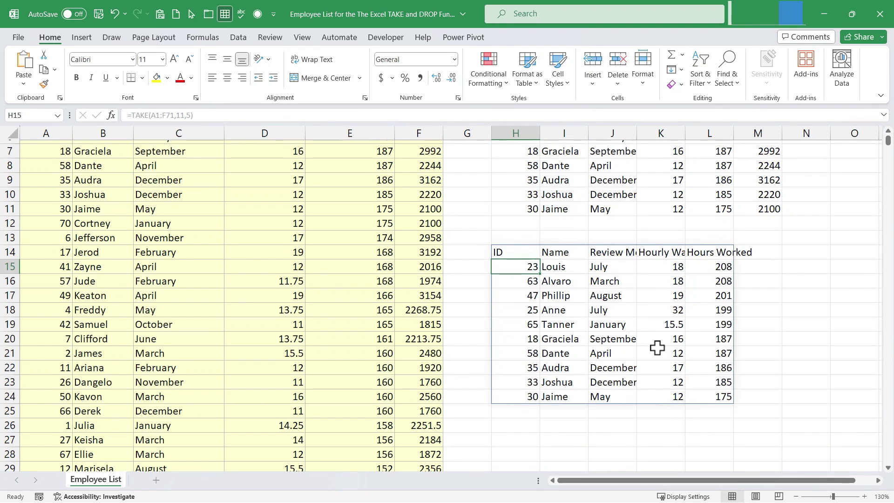
scroll(662, 342, "up", 2)
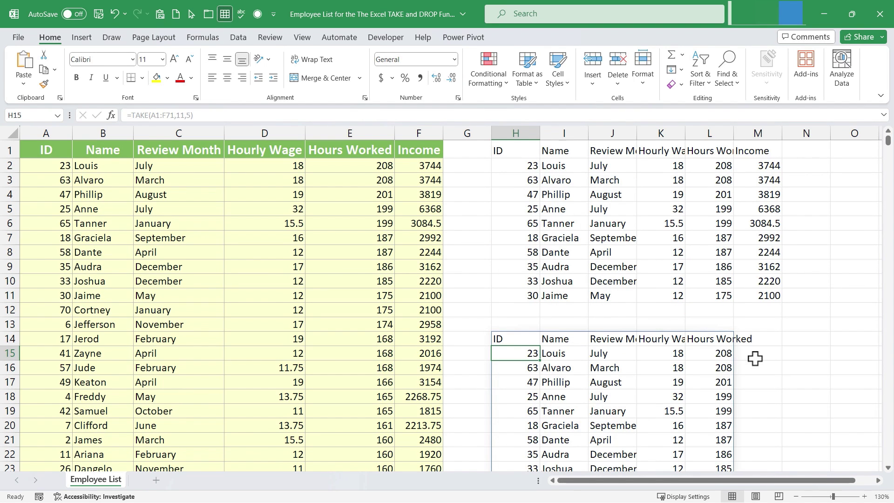
scroll(707, 401, "down", 4)
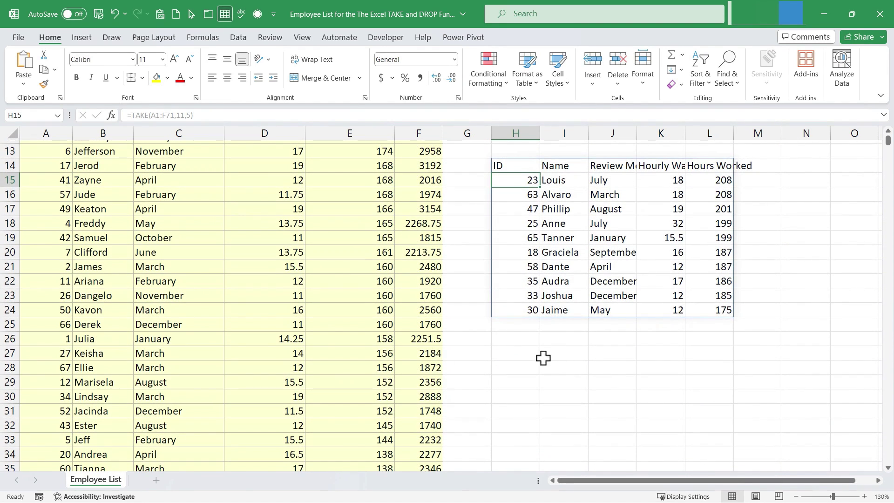
- Enter =TAKE(A1:F71,-10) in H26 to list the bottom 10 employees, 76 down to 69 hours
left_click(536, 356)
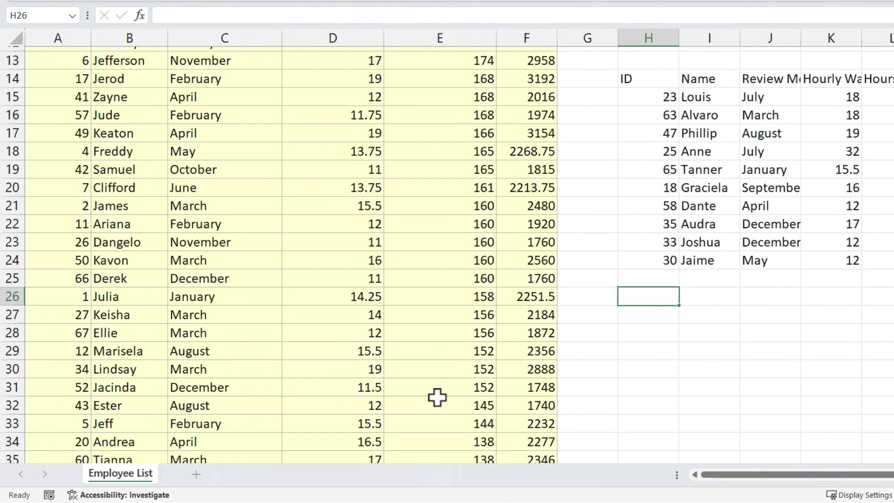
type("=")
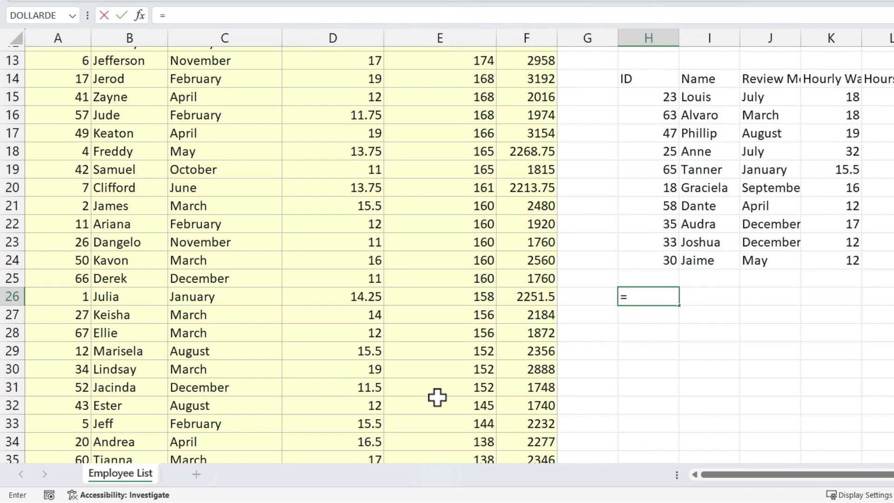
type("tak")
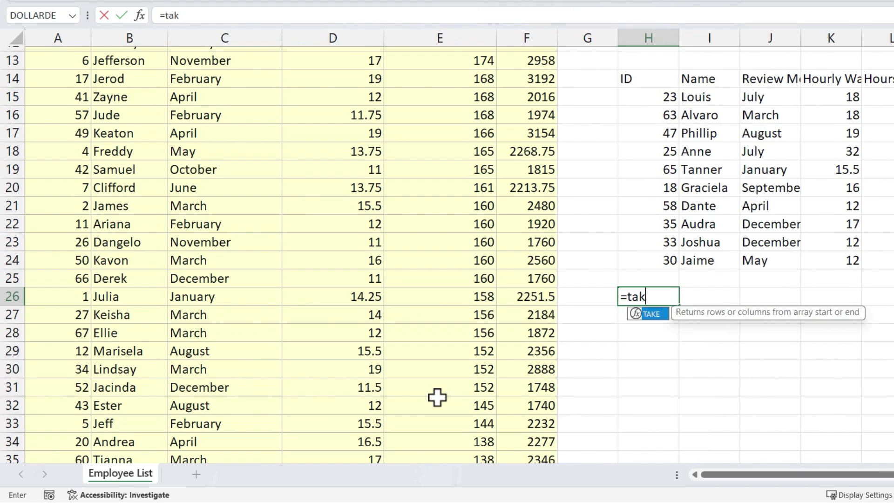
type("e(")
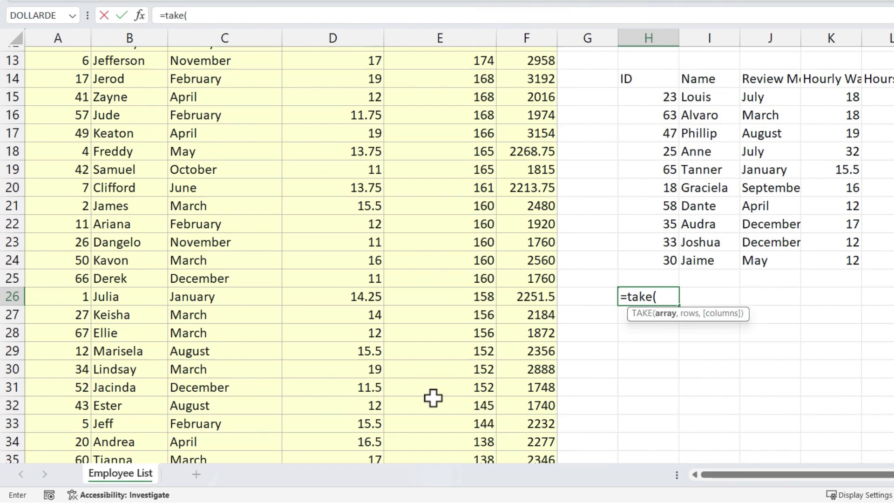
type("a1")
type(":f71")
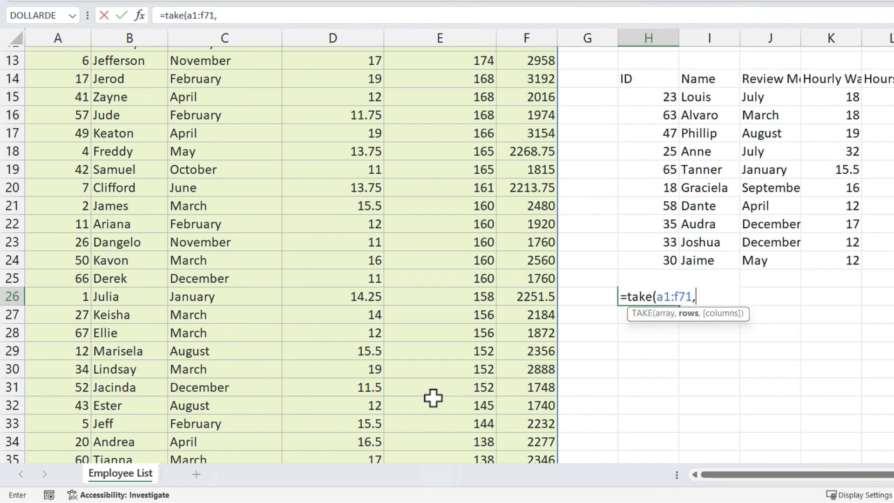
type(",-10")
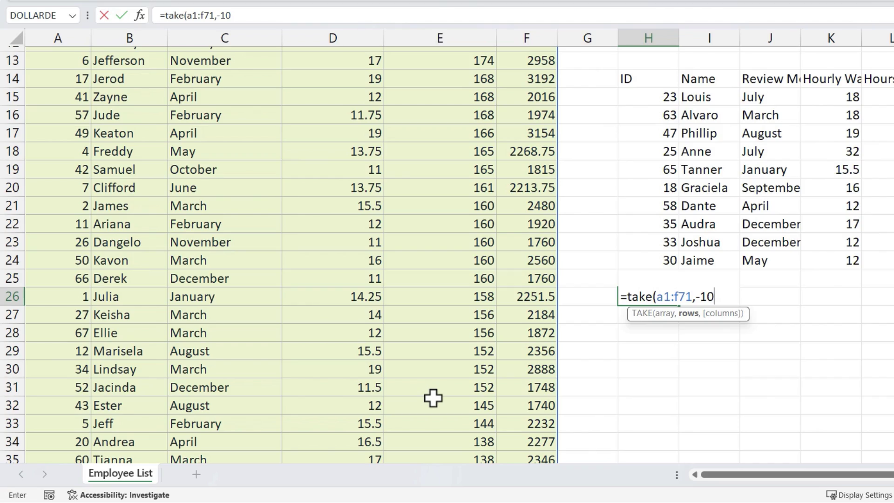
type(")")
key("Return")
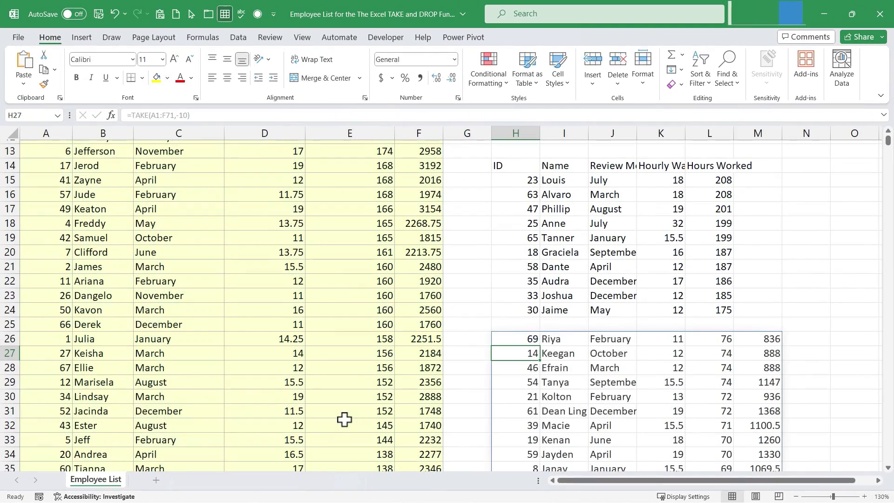
scroll(344, 419, "down", 1)
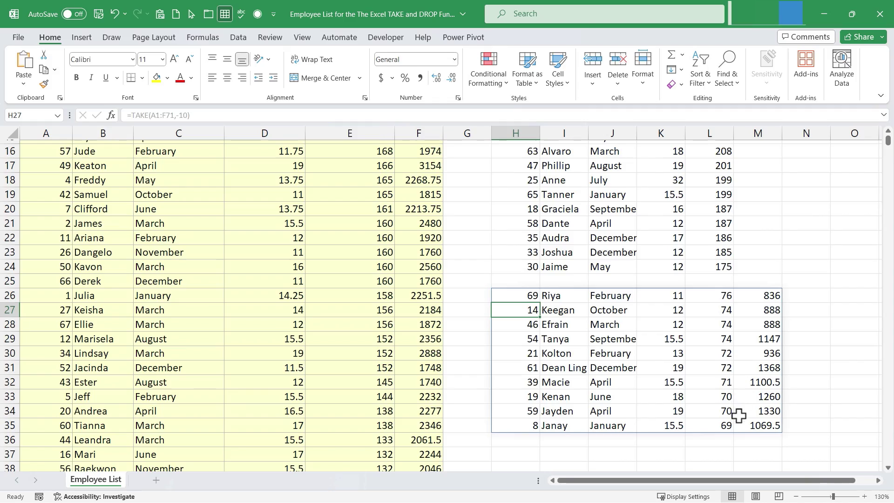
left_click(612, 467)
scroll(531, 379, "down", 1)
scroll(531, 379, "up", 5)
scroll(527, 377, "up", 1)
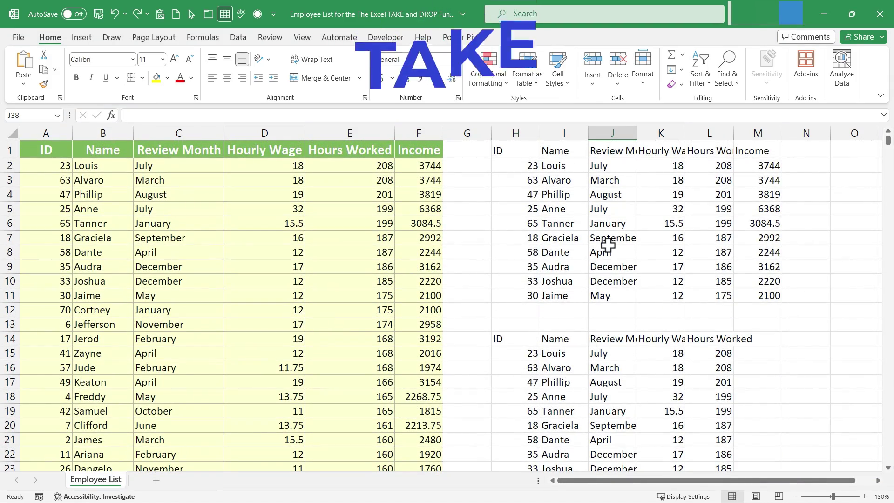
scroll(610, 238, "down", 3)
scroll(614, 238, "down", 4)
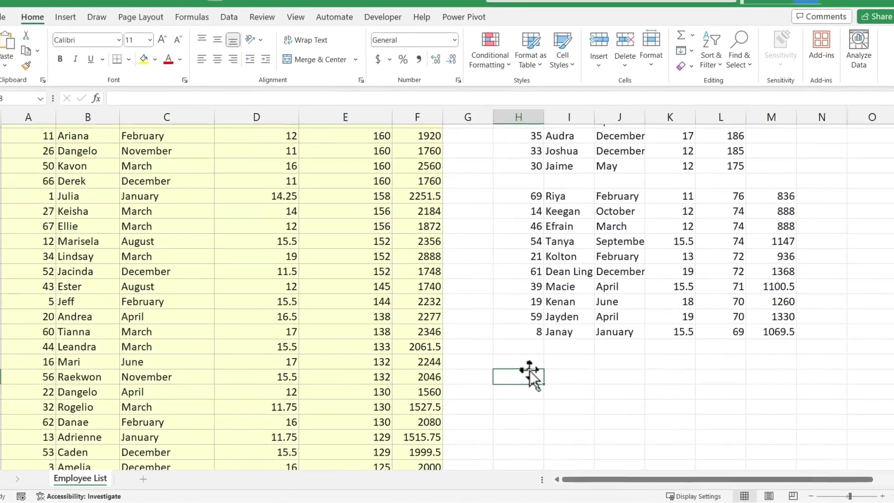
- Enter =DROP(A1:F71,11) in H37 to list all employees after the top 10, starting at 175 hours
left_click(526, 368)
type("=")
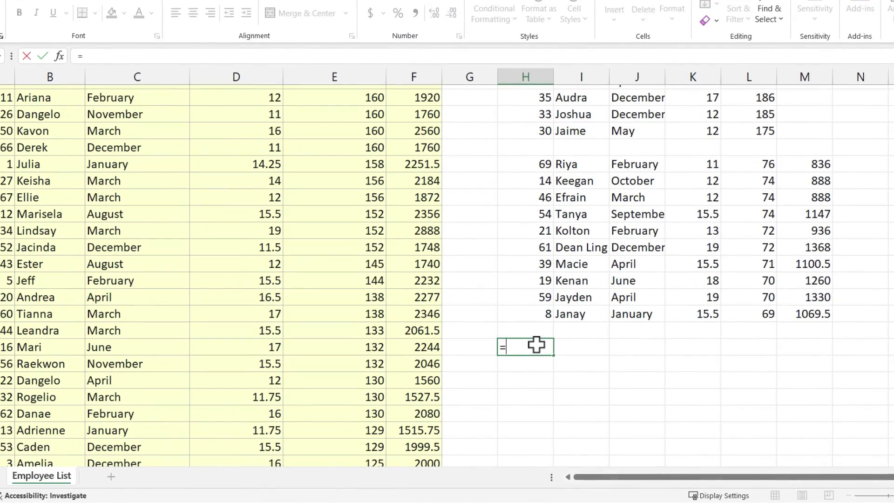
type("drop(")
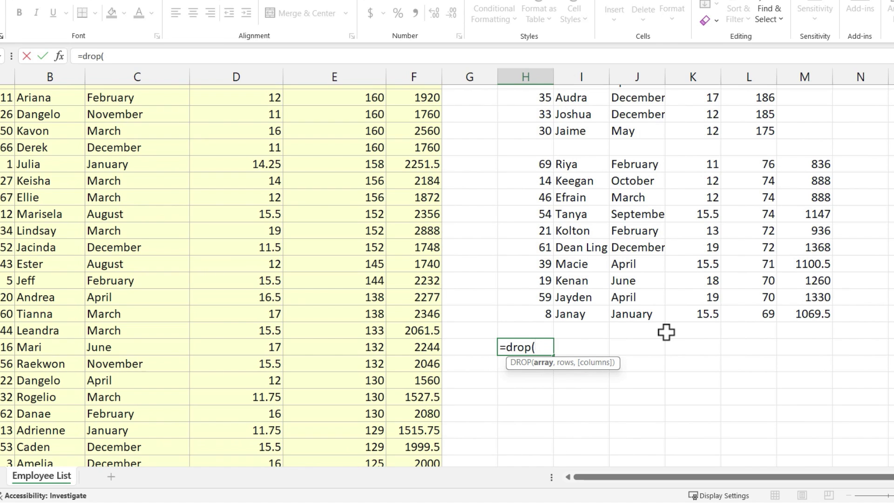
type("a1:f71,11")
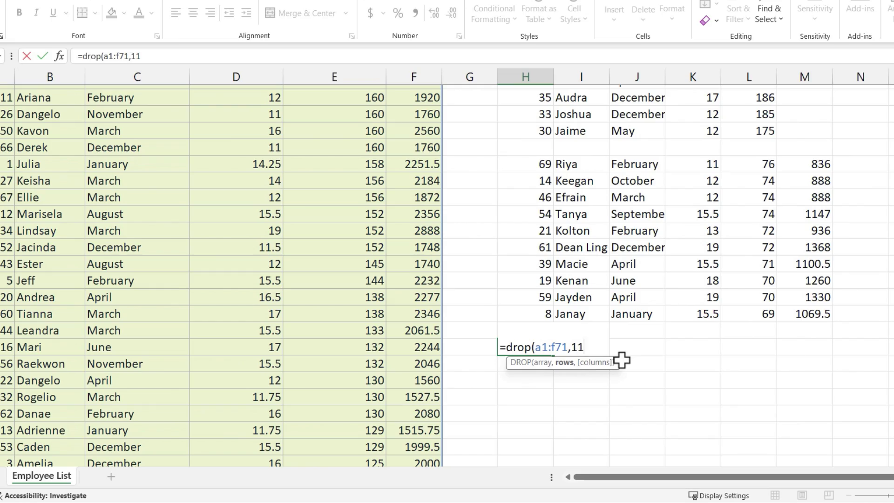
type(")")
key("Return")
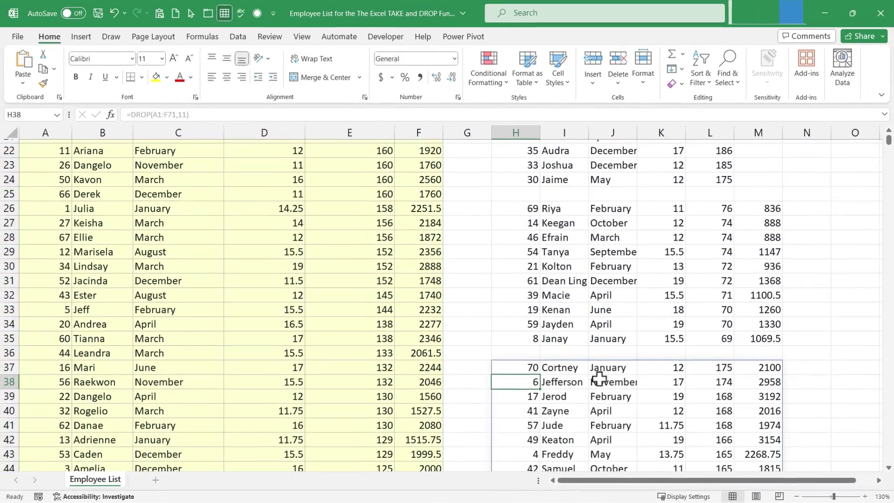
scroll(579, 331, "up", 1)
scroll(579, 333, "down", 4)
scroll(536, 304, "up", 11)
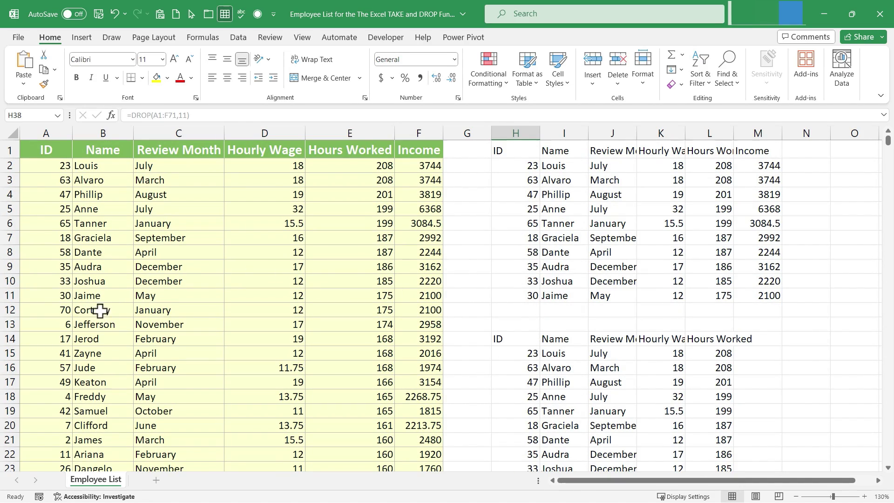
scroll(636, 347, "down", 20)
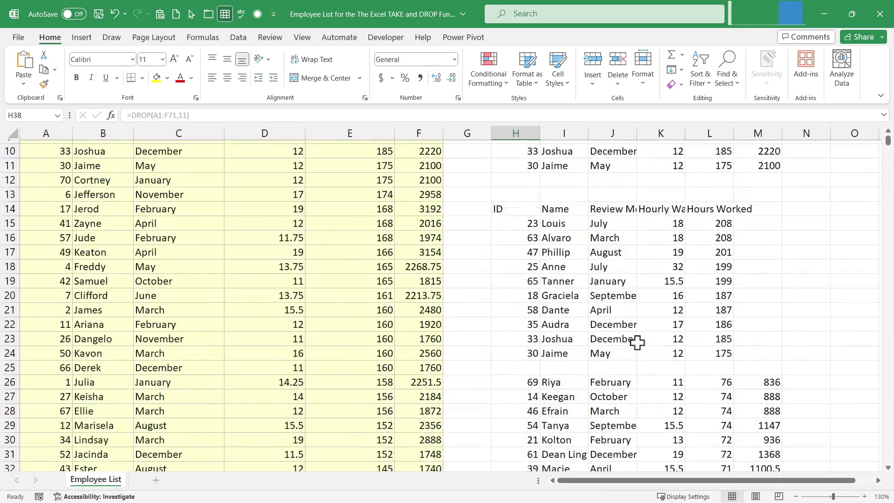
scroll(522, 325, "up", 13)
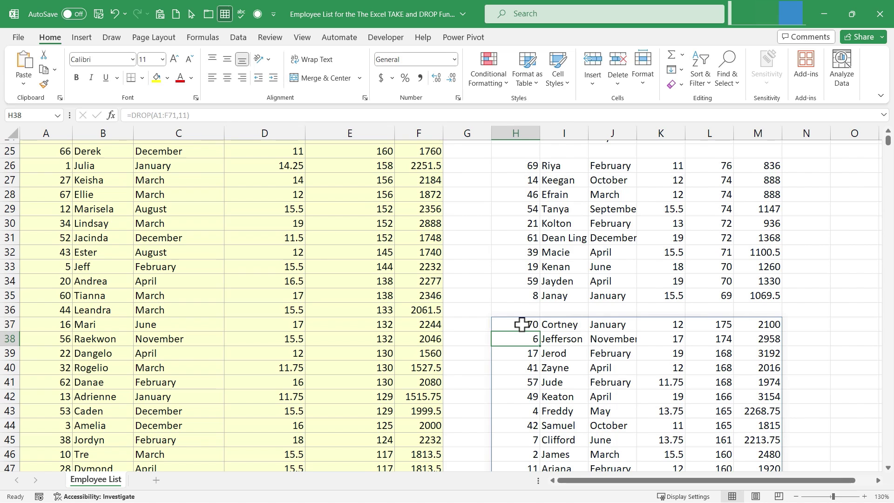
- Change the H37 formula to =DROP(A1:F71,11,1) so the ID column is left out
left_click(522, 325)
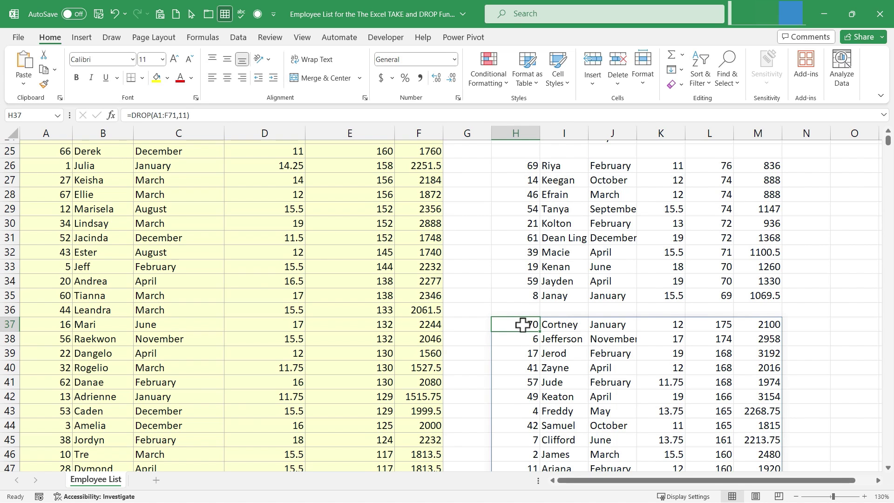
left_click(181, 115)
type("1")
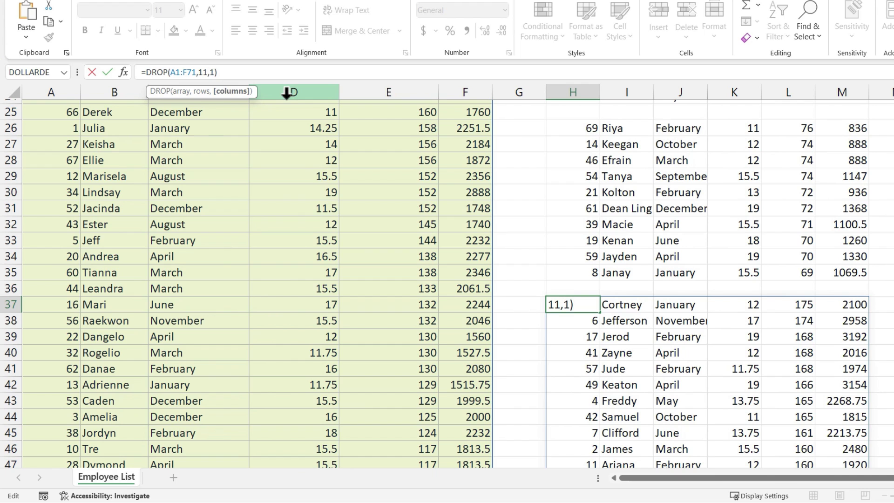
type(",1")
key("Return")
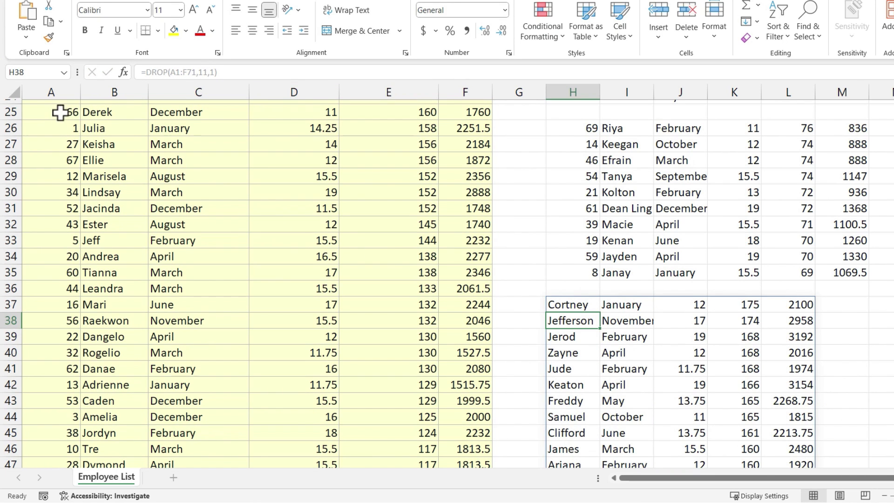
scroll(572, 233, "down", 3)
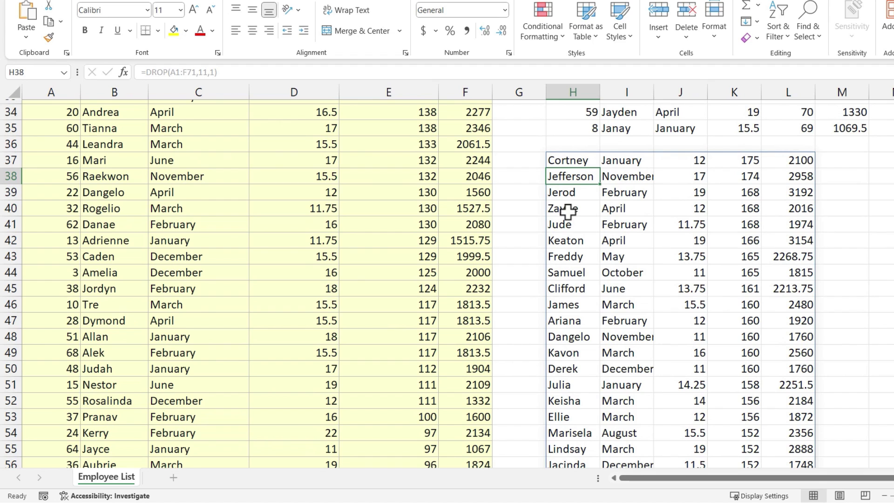
scroll(568, 211, "up", 11)
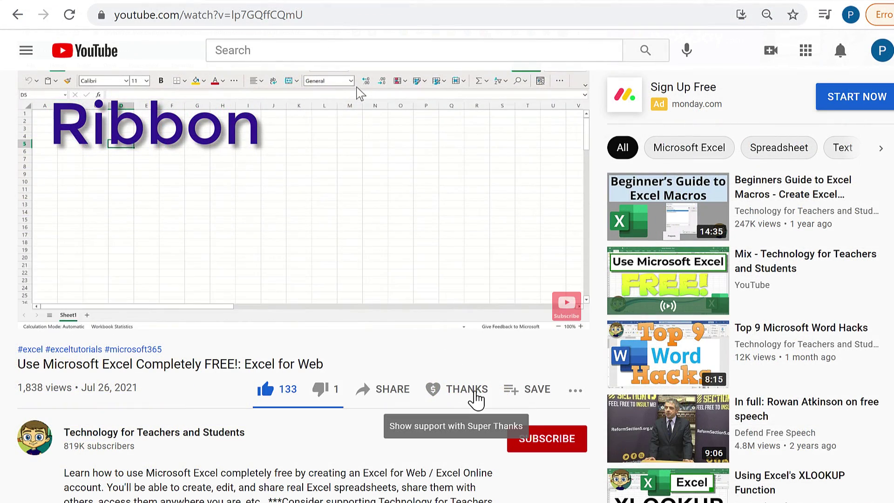
- Open the Super Thanks offer below the Excel for Web video on YouTube
left_click(467, 389)
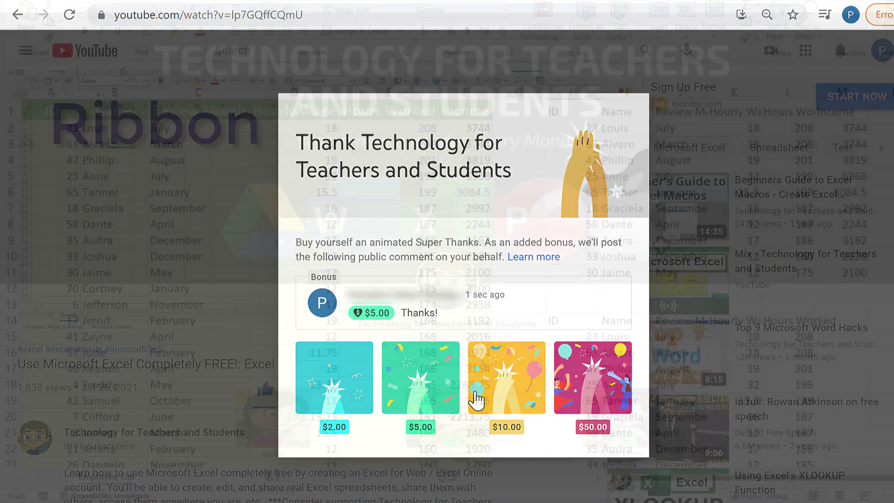